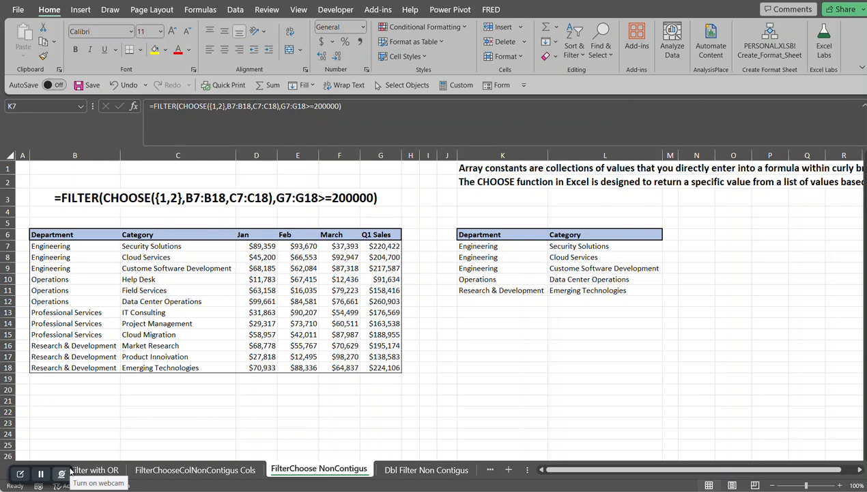
Enter the formula =CHOOSE(2,"TRUE","FALSE") in cell K3, accepting the proposed correction.
{"action": "left_click", "coordinate": [575, 473]}
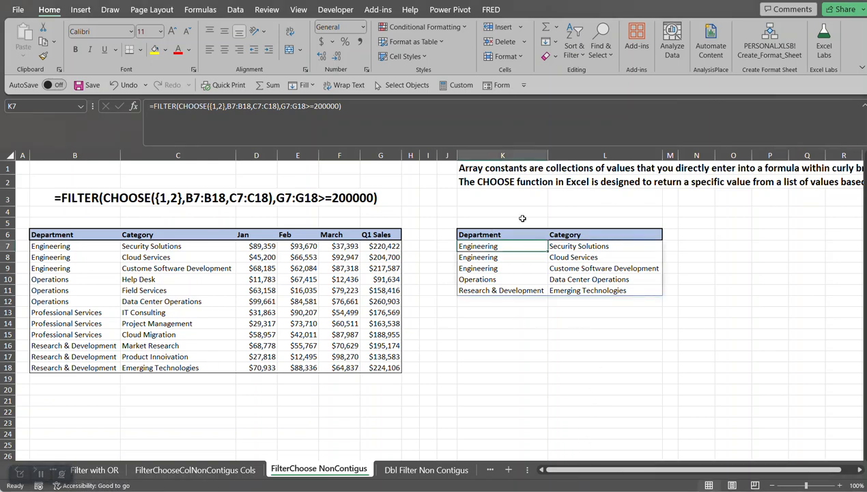
{"action": "left_click", "coordinate": [493, 183]}
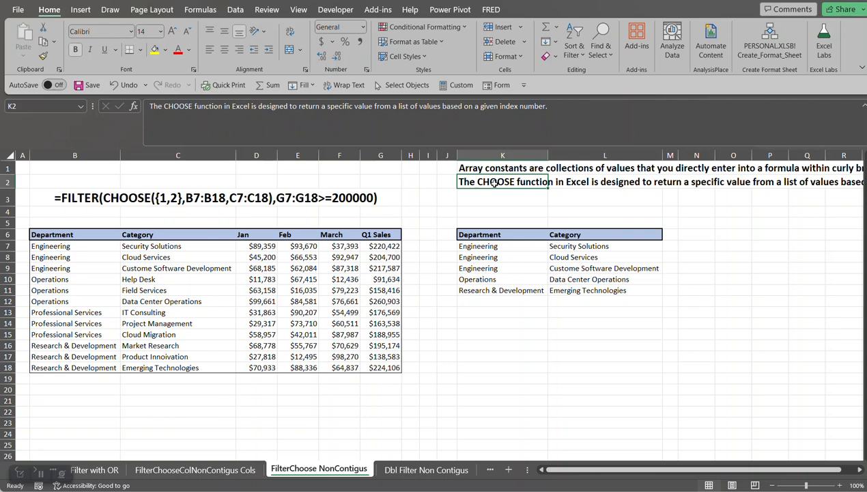
{"action": "left_click", "coordinate": [485, 198]}
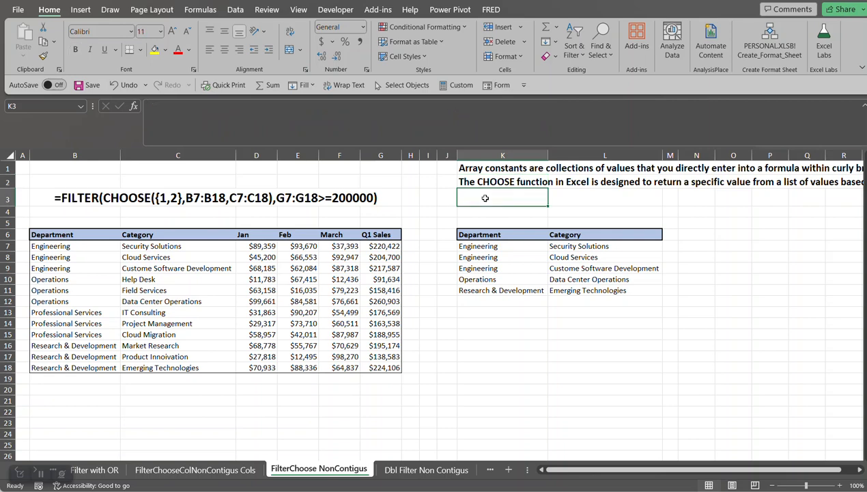
{"action": "type", "text": "="}
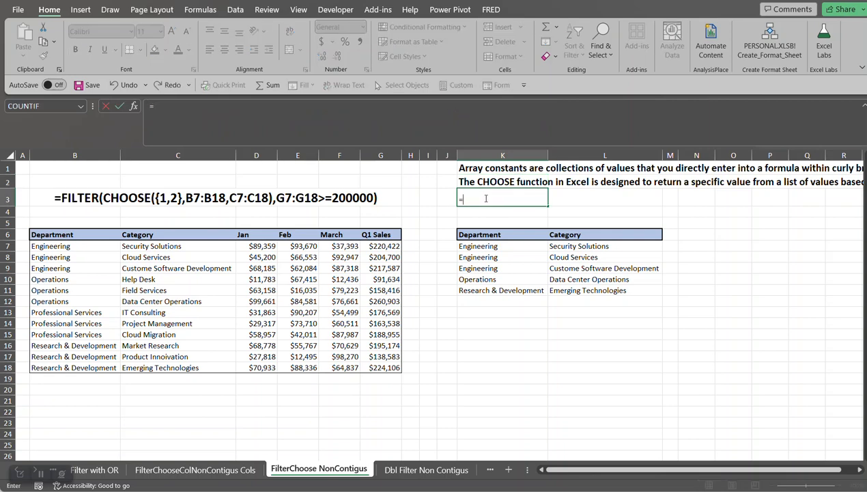
{"action": "type", "text": "cho"}
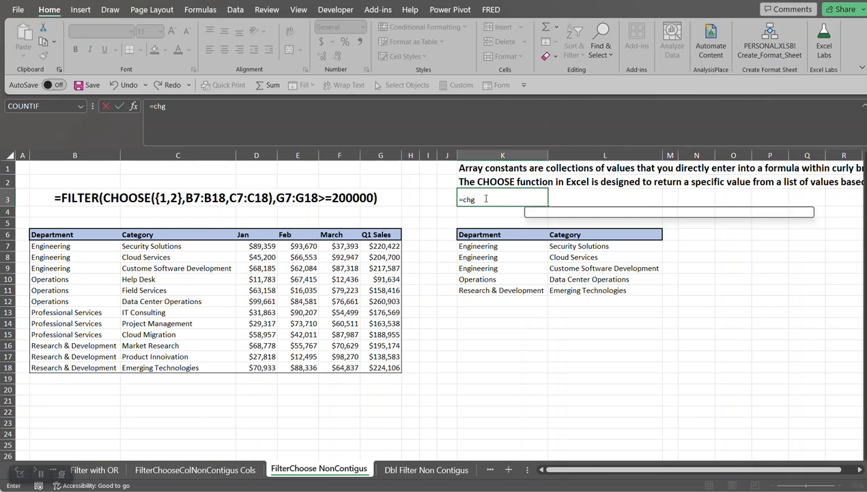
{"action": "type", "text": "ose"}
{"action": "key", "text": "Tab"}
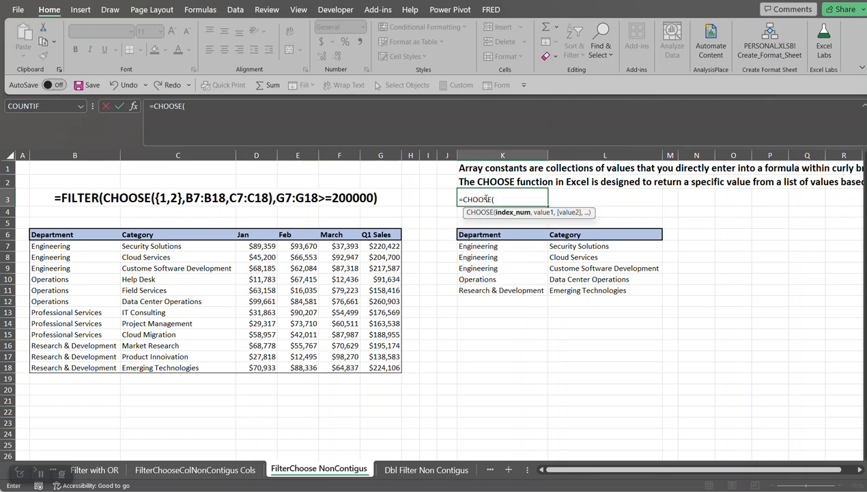
{"action": "type", "text": "2,"}
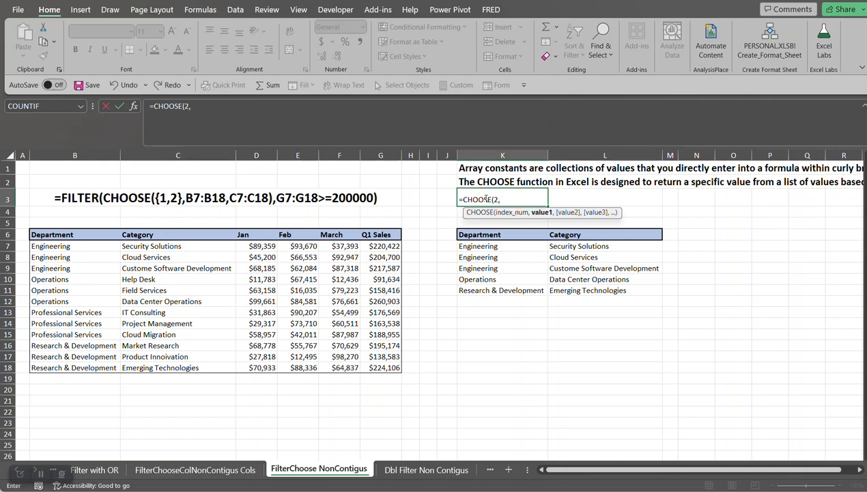
{"action": "type", "text": "\"TRUE\","}
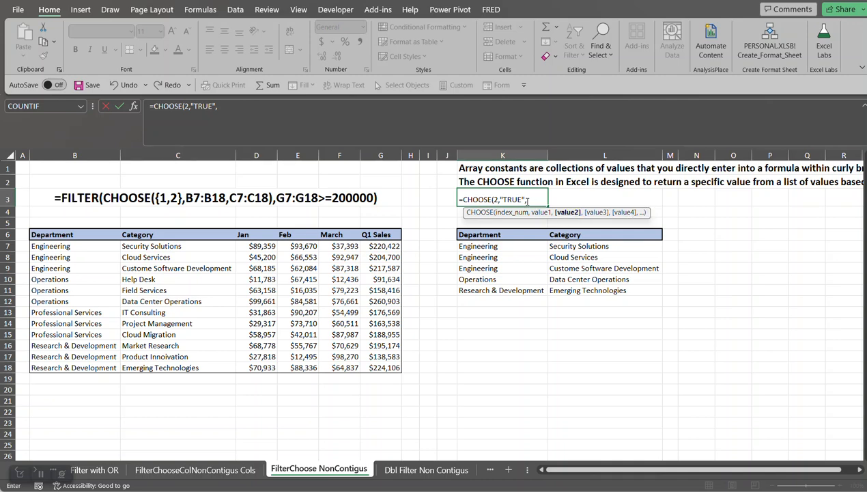
{"action": "type", "text": "\"FAL"}
{"action": "type", "text": "SE\")"}
{"action": "key", "text": "Return"}
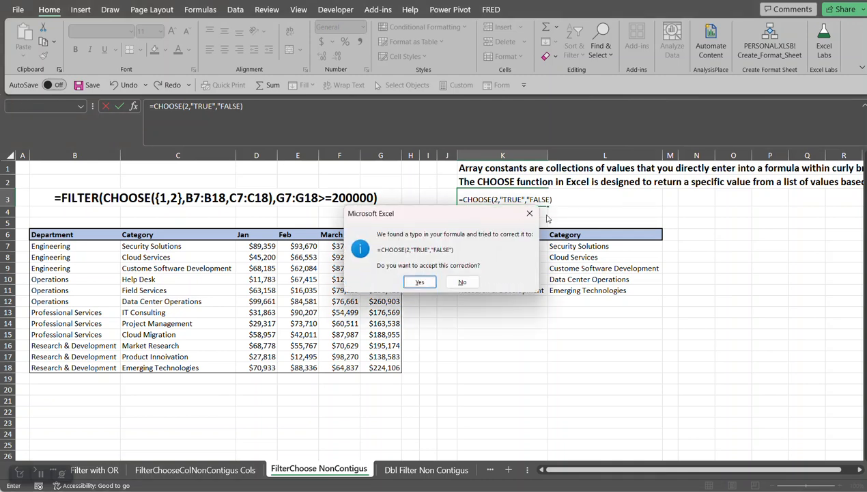
{"action": "left_click", "coordinate": [420, 282]}
Change the index number of the CHOOSE formula in K3 to 1.
{"action": "left_click", "coordinate": [478, 201]}
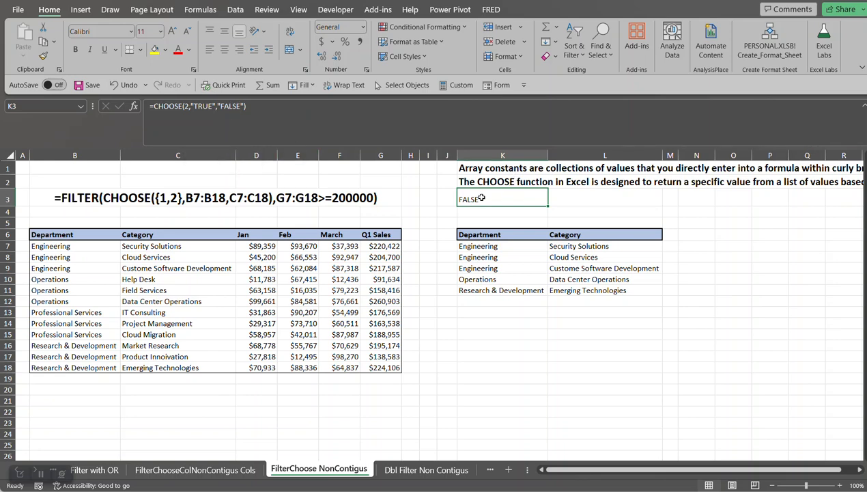
{"action": "left_click", "coordinate": [189, 107]}
{"action": "key", "text": "BackSpace"}
{"action": "type", "text": "1"}
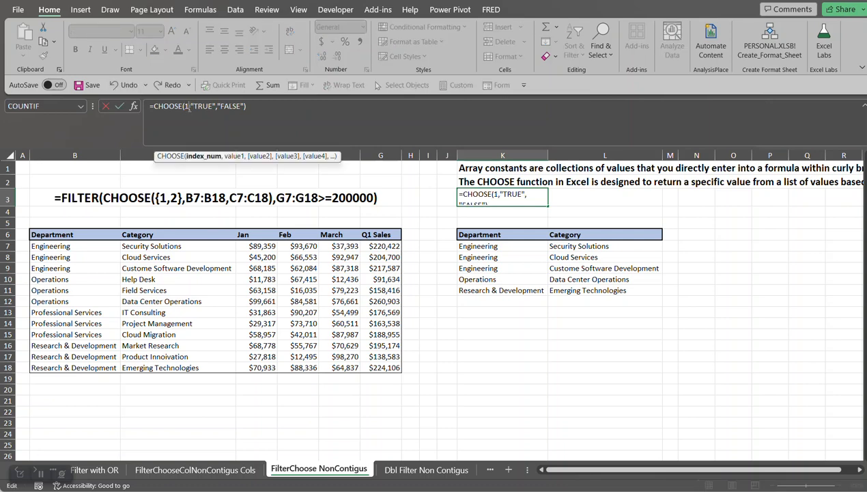
{"action": "key", "text": "Return"}
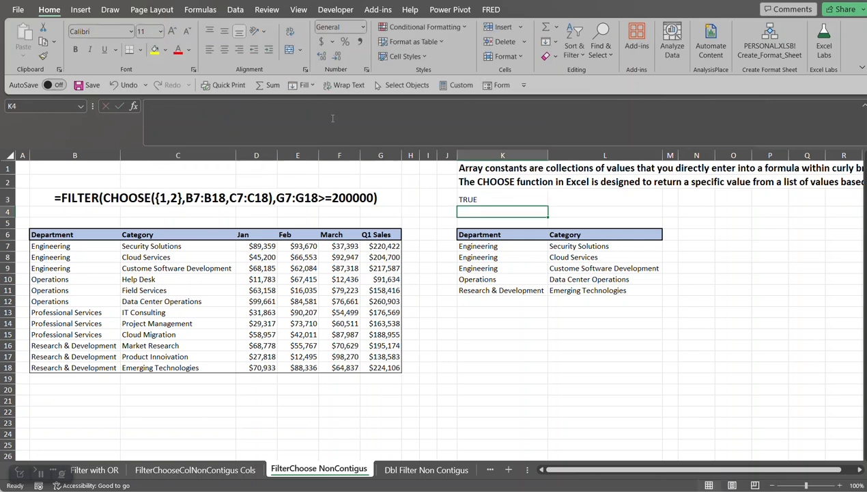
{"action": "left_click", "coordinate": [464, 197]}
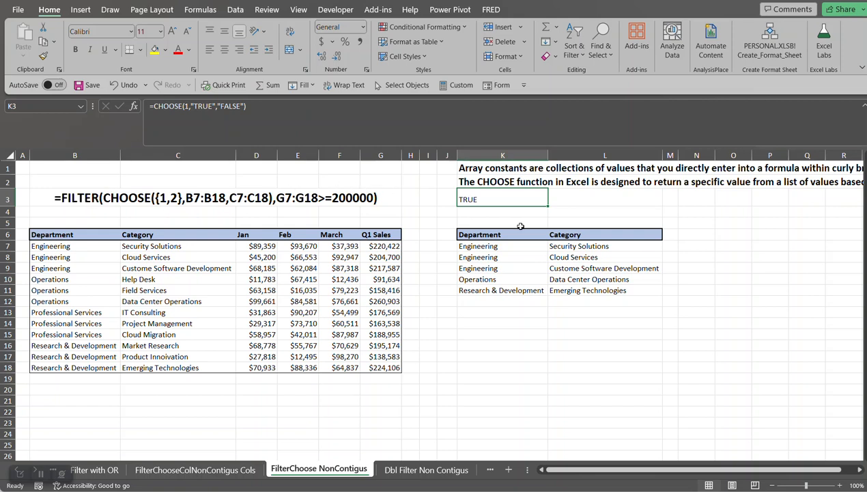
Enter =CHOOSE({1,2},B7:B18,C7:C18) in cell N7 and review it alongside the array constant note in K1.
{"action": "left_click", "coordinate": [692, 248]}
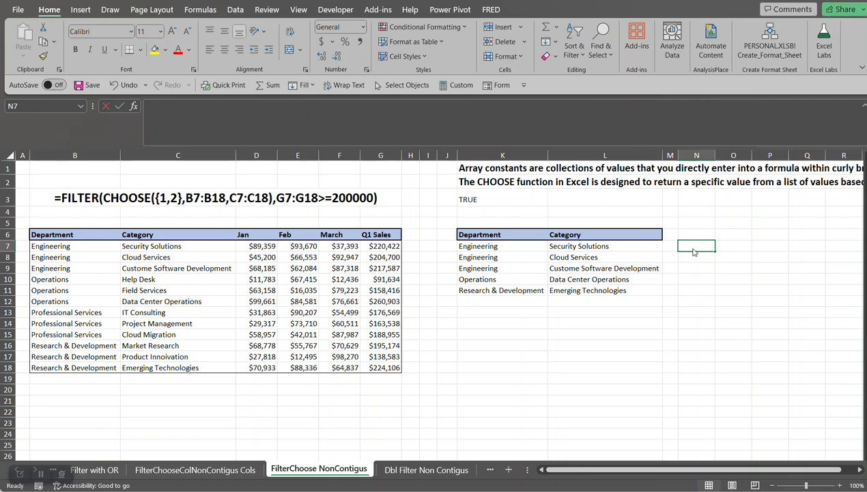
{"action": "type", "text": "=choose"}
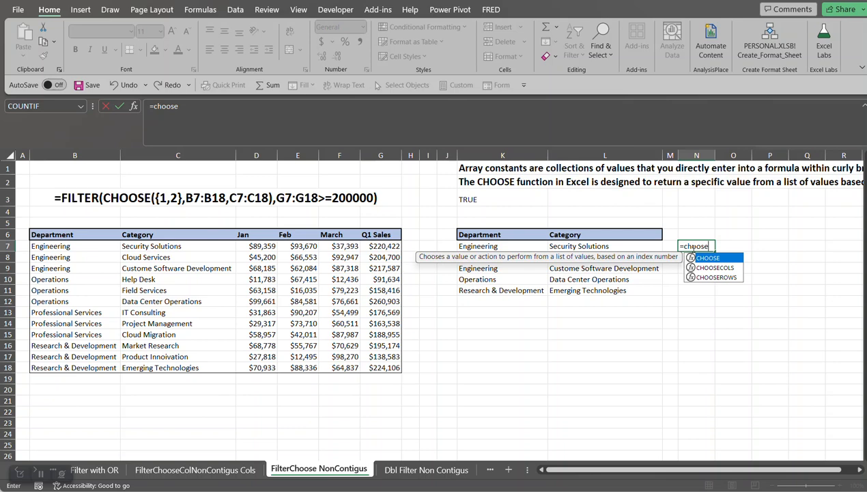
{"action": "key", "text": "Tab"}
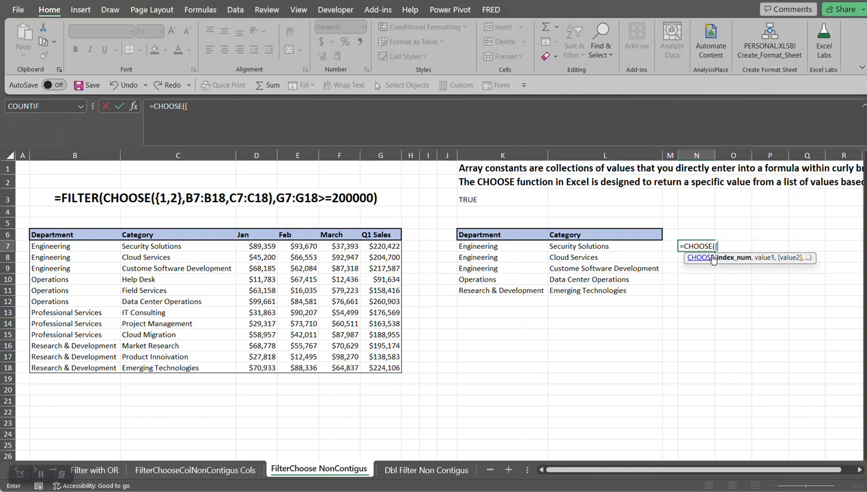
{"action": "type", "text": "1,2},"}
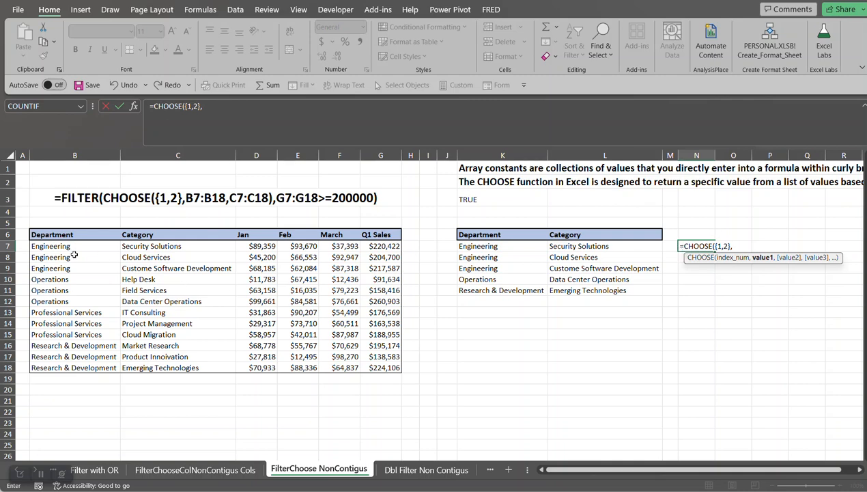
{"action": "left_click_drag", "start_coordinate": [52, 246], "coordinate": [71, 366]}
{"action": "type", "text": ","}
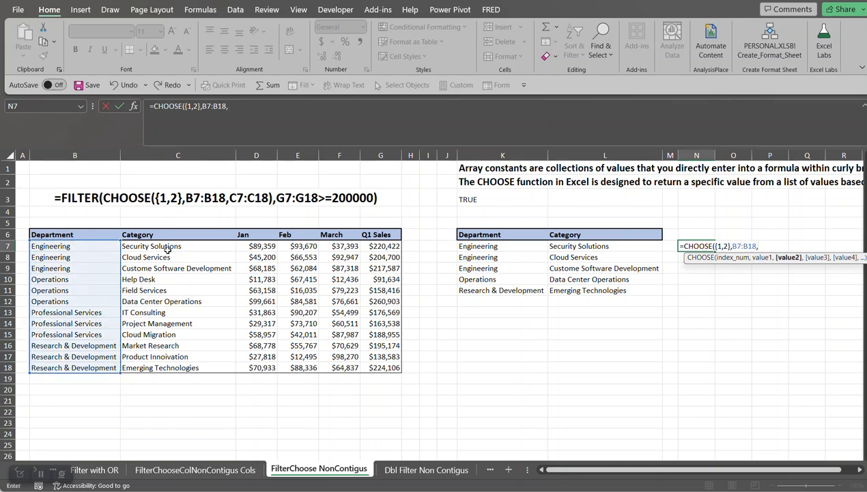
{"action": "left_click_drag", "start_coordinate": [167, 250], "coordinate": [155, 369]}
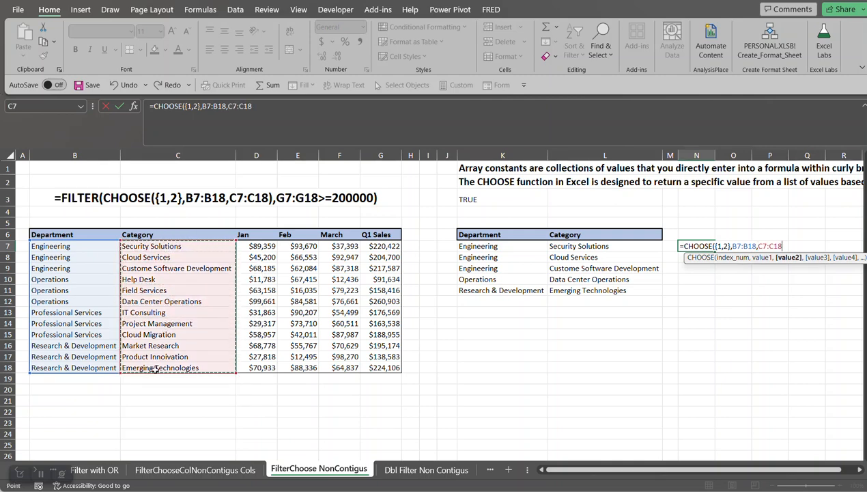
{"action": "type", "text": ")"}
{"action": "key", "text": "Return"}
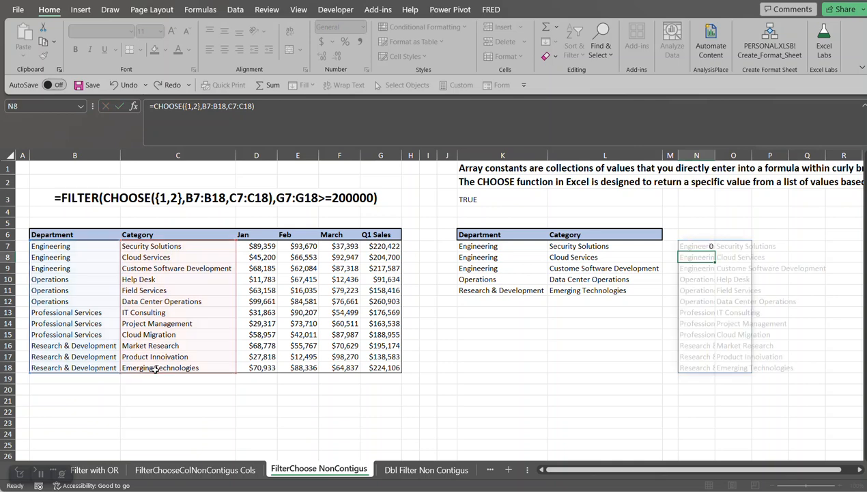
{"action": "left_click", "coordinate": [704, 246]}
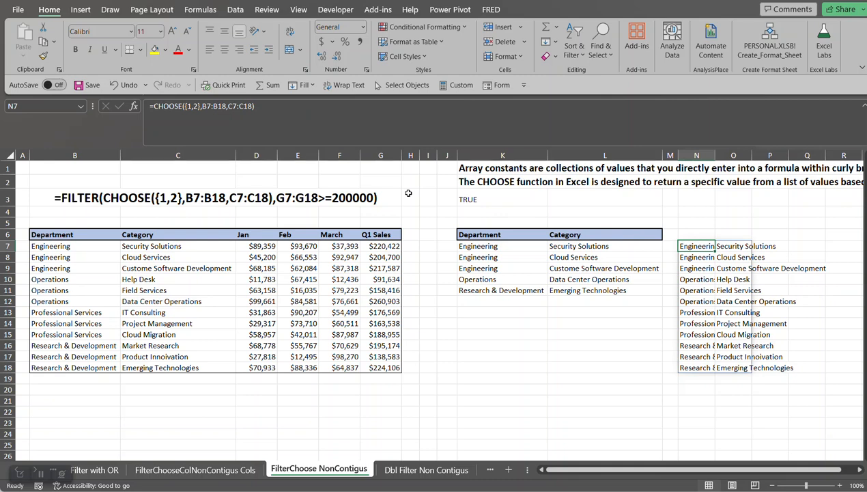
{"action": "left_click", "coordinate": [478, 170]}
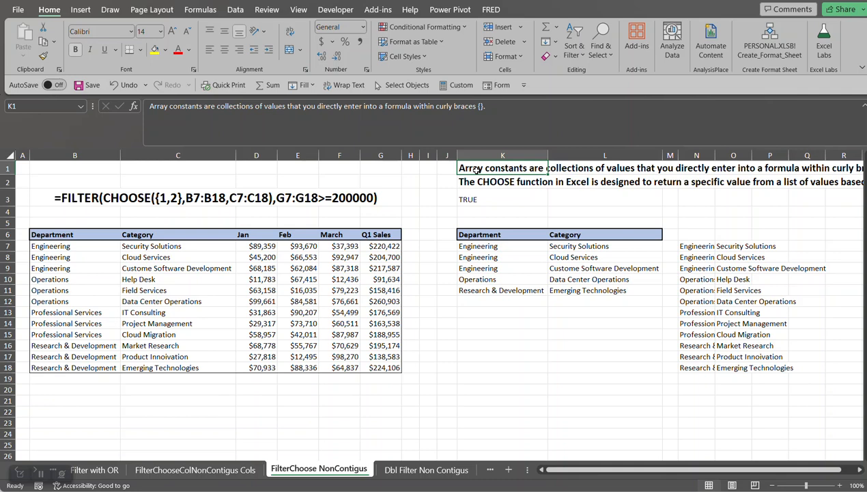
{"action": "left_click", "coordinate": [700, 247]}
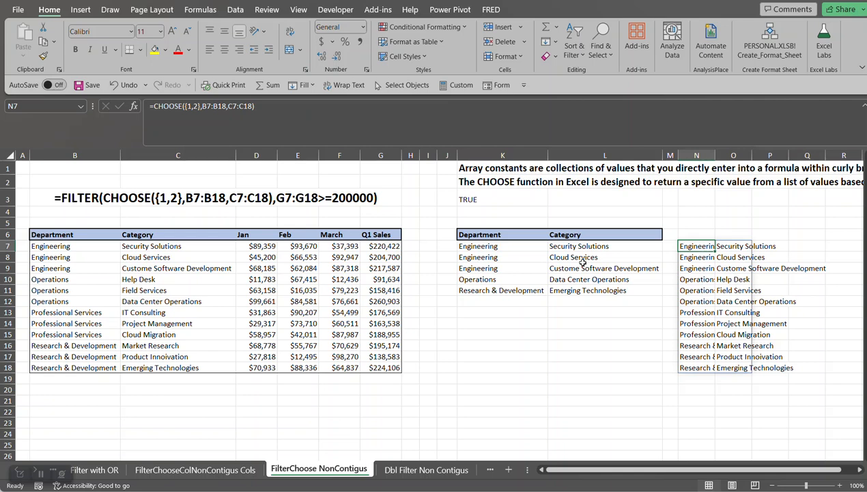
Clear the existing FILTER formula from cell K7.
{"action": "left_click", "coordinate": [476, 249]}
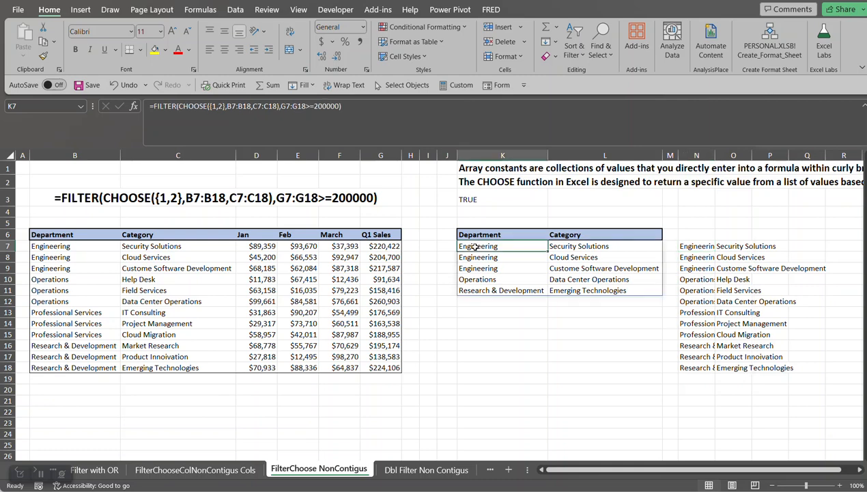
{"action": "left_click", "coordinate": [341, 106]}
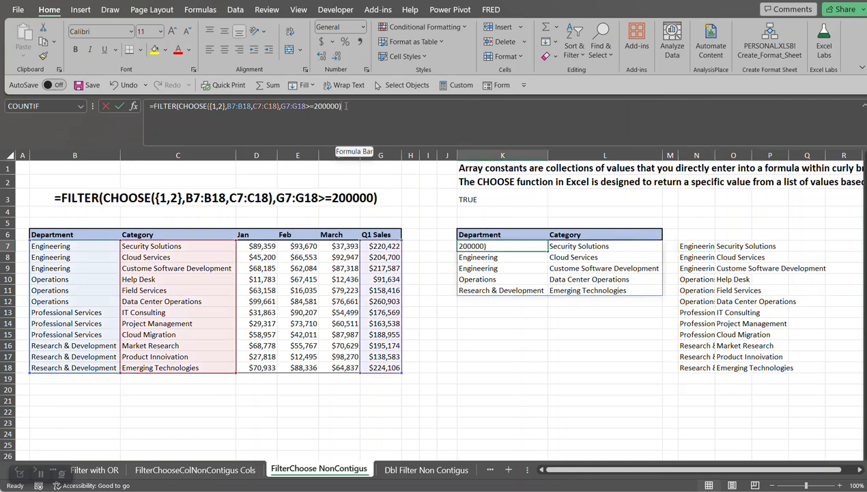
{"action": "key", "text": "Delete"}
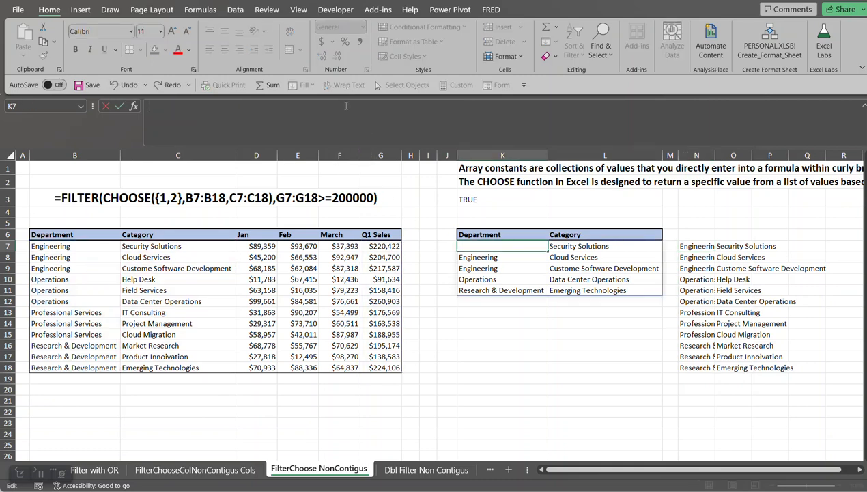
{"action": "key", "text": "ctrl+Return"}
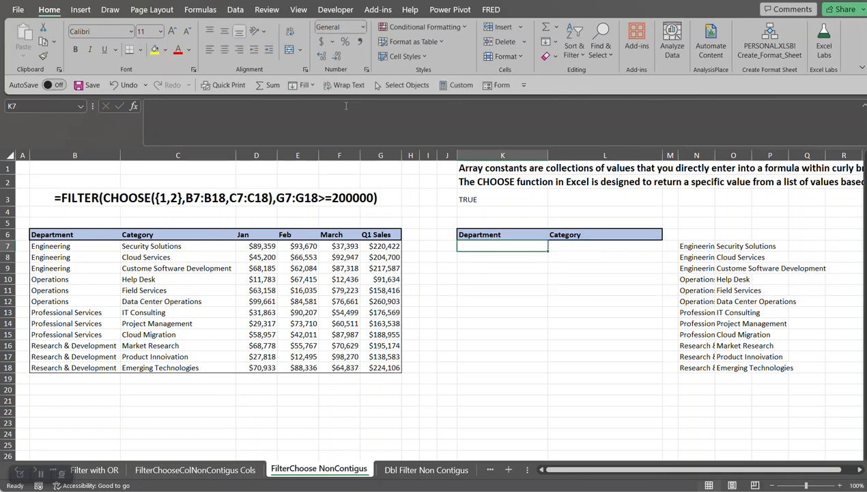
Begin a FILTER formula in K7 with a nested CHOOSE as its array, using {1,2} as the index number.
{"action": "type", "text": "="}
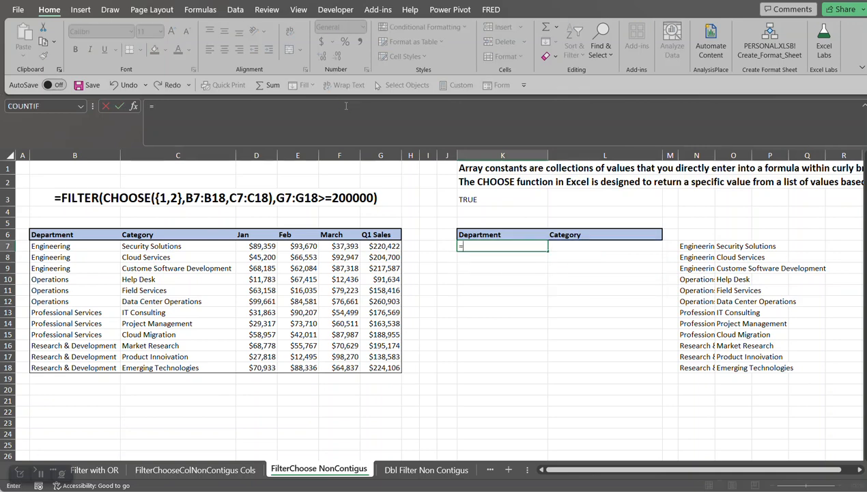
{"action": "type", "text": "filter"}
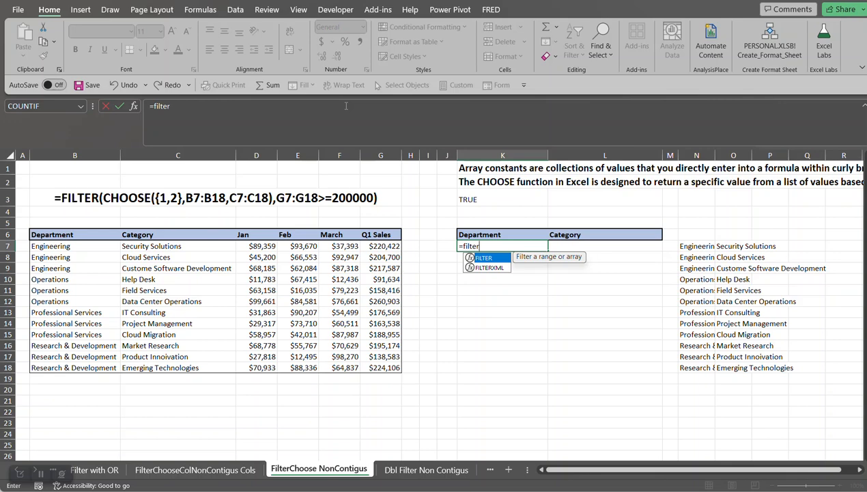
{"action": "key", "text": "Tab"}
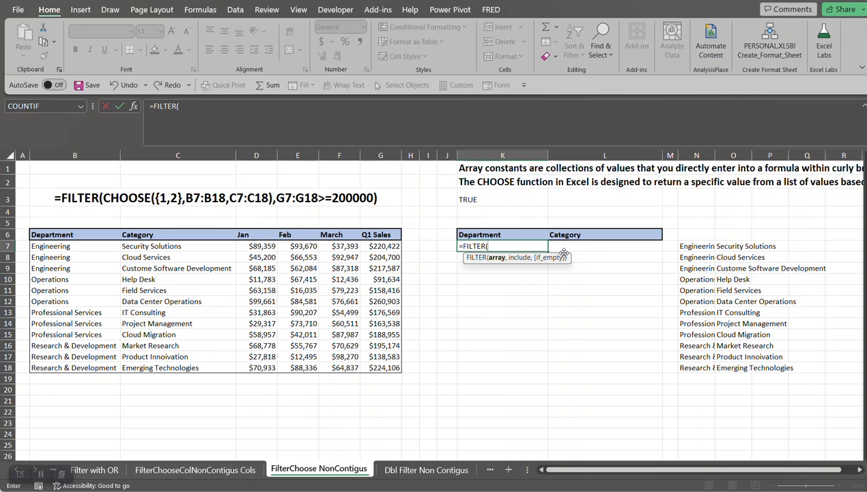
{"action": "type", "text": "choose"}
{"action": "key", "text": "Tab"}
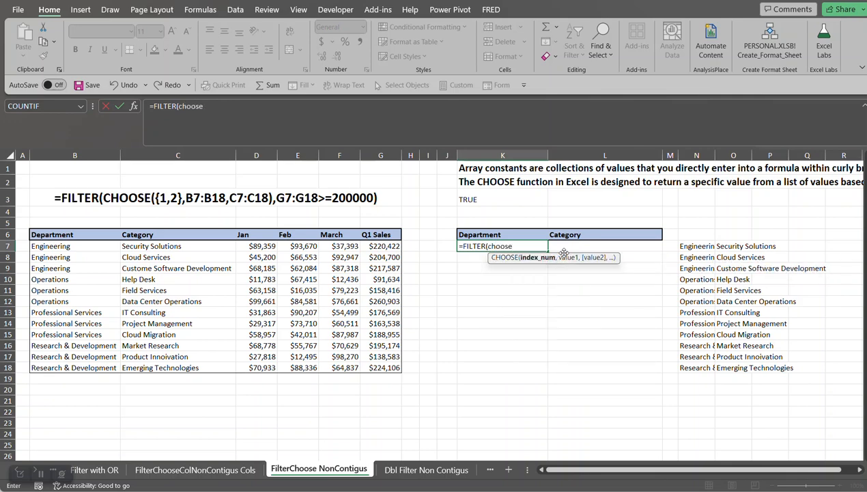
{"action": "type", "text": "{1,2"}
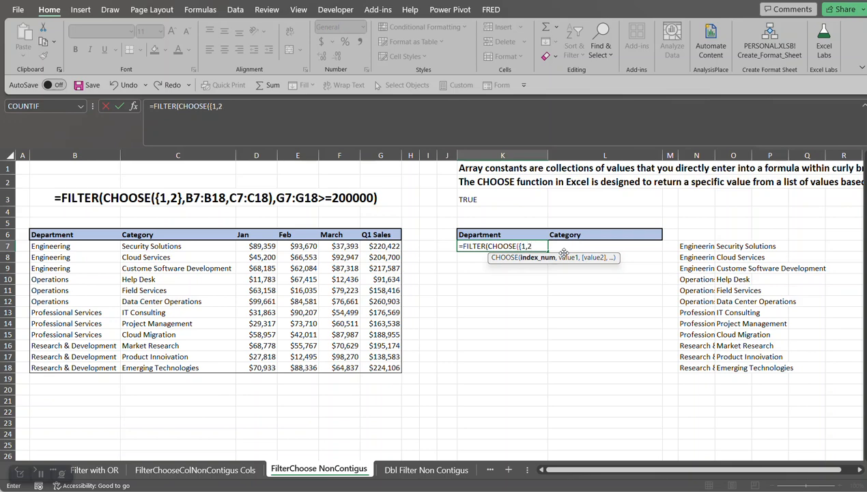
{"action": "type", "text": "},"}
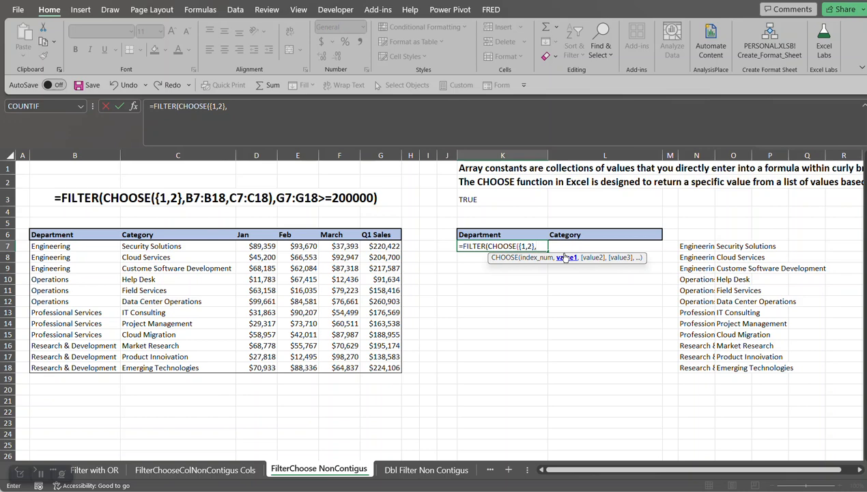
Supply B7:B18 and C7:C18 as the CHOOSE values in the K7 formula and close the CHOOSE function.
{"action": "left_click_drag", "start_coordinate": [48, 248], "coordinate": [58, 367]}
{"action": "type", "text": ","}
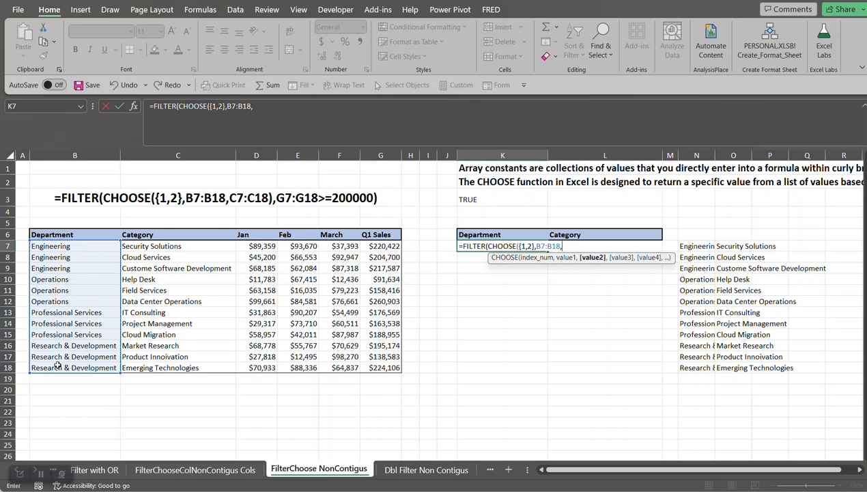
{"action": "left_click_drag", "start_coordinate": [153, 247], "coordinate": [150, 366]}
{"action": "type", "text": ","}
{"action": "key", "text": "BackSpace"}
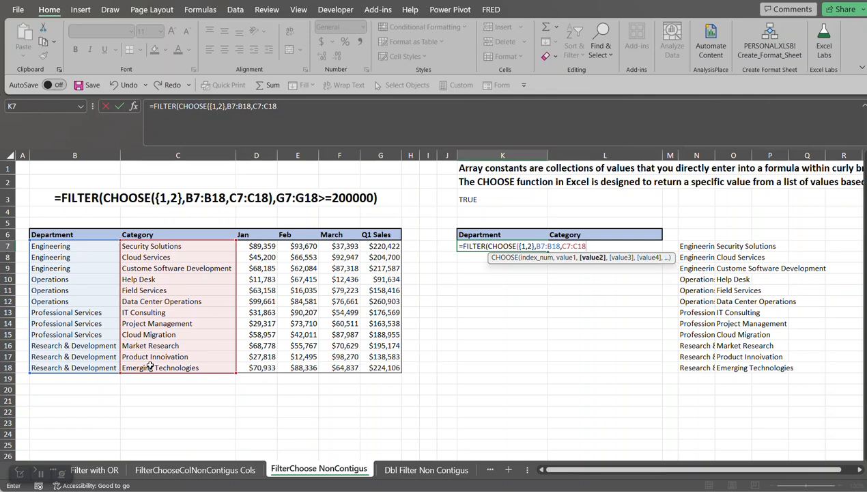
{"action": "type", "text": ")"}
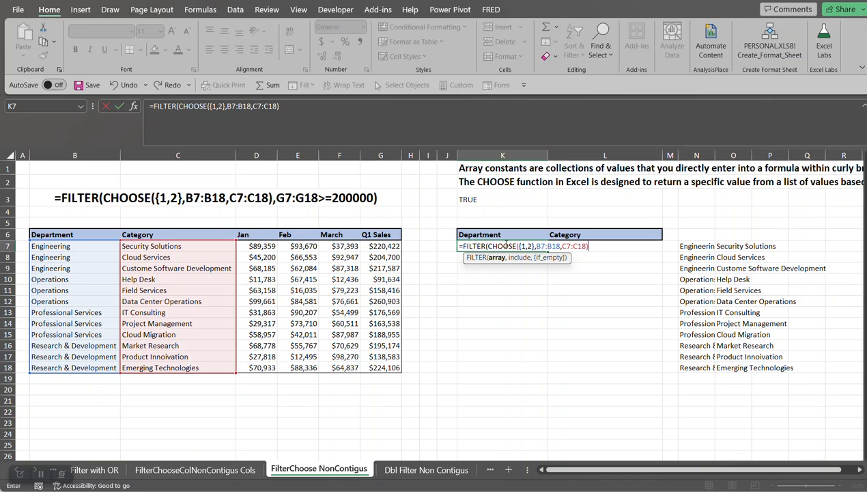
Add G7:G18>=200000 as the FILTER include condition, enter the formula, and reselect K7.
{"action": "type", "text": ","}
{"action": "left_click_drag", "start_coordinate": [379, 245], "coordinate": [383, 366]}
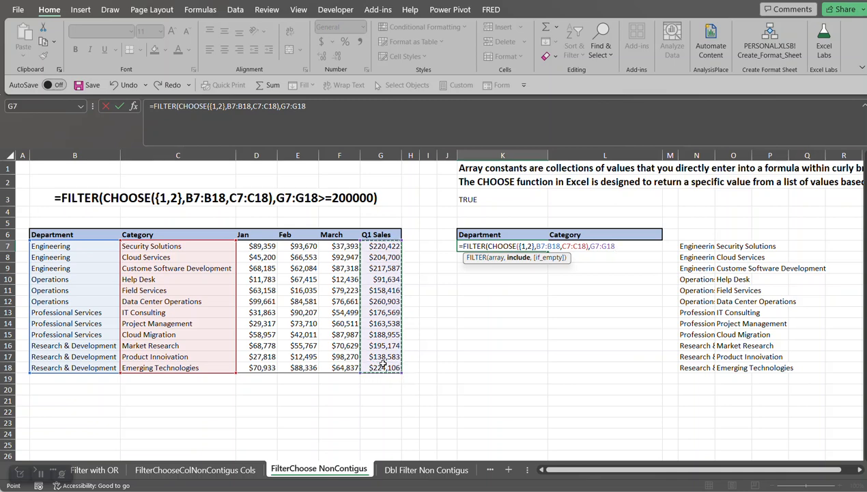
{"action": "type", "text": ">="}
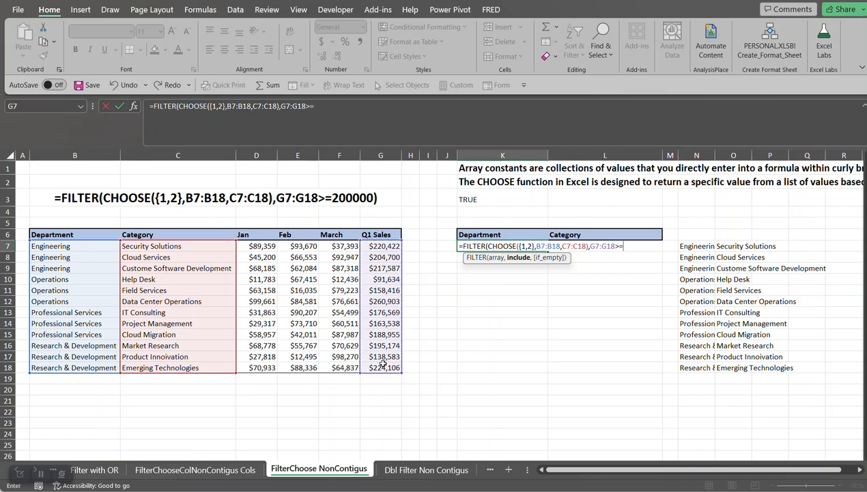
{"action": "type", "text": "200000)"}
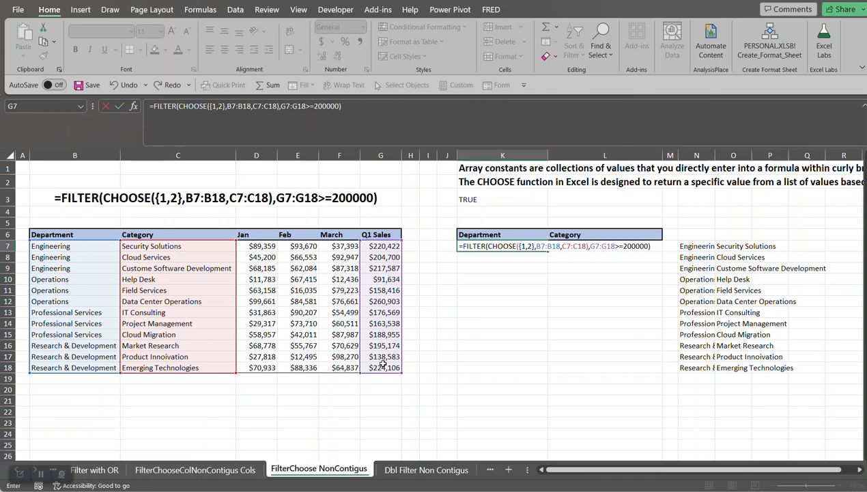
{"action": "key", "text": "Return"}
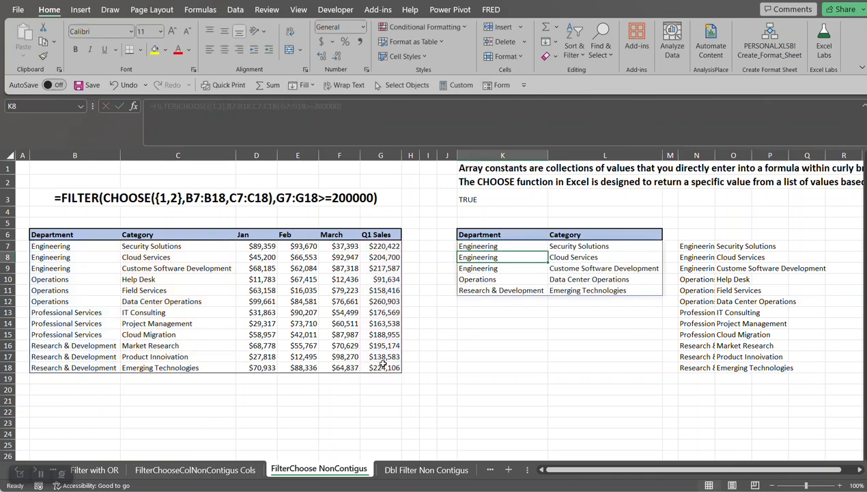
{"action": "left_click", "coordinate": [481, 247]}
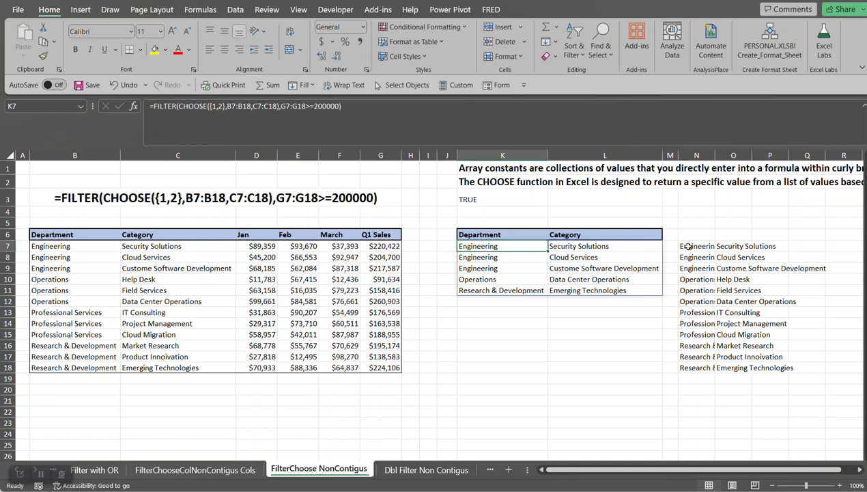